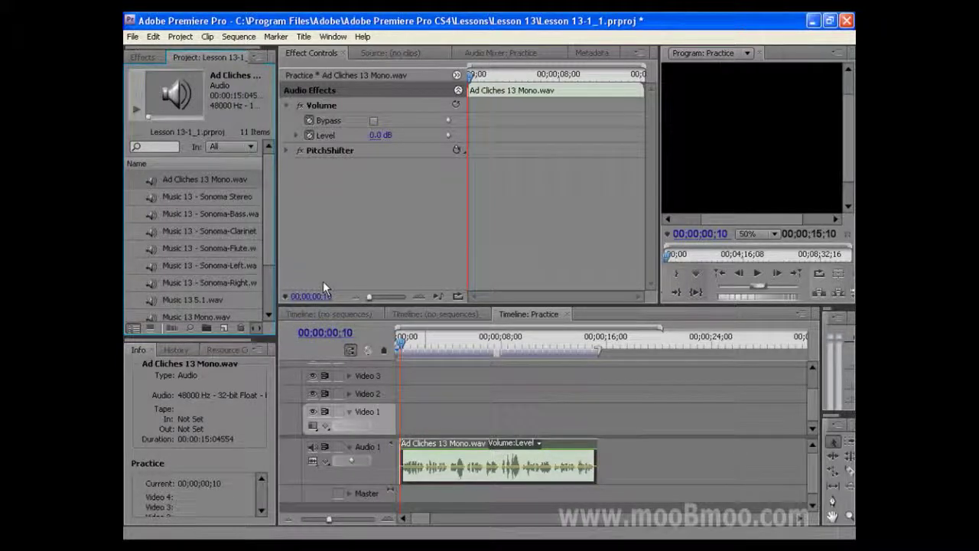
Delete the Ad Cliches 13 Mono.wav clip from the Audio 1 track
{"action": "left_click", "coordinate": [480, 478]}
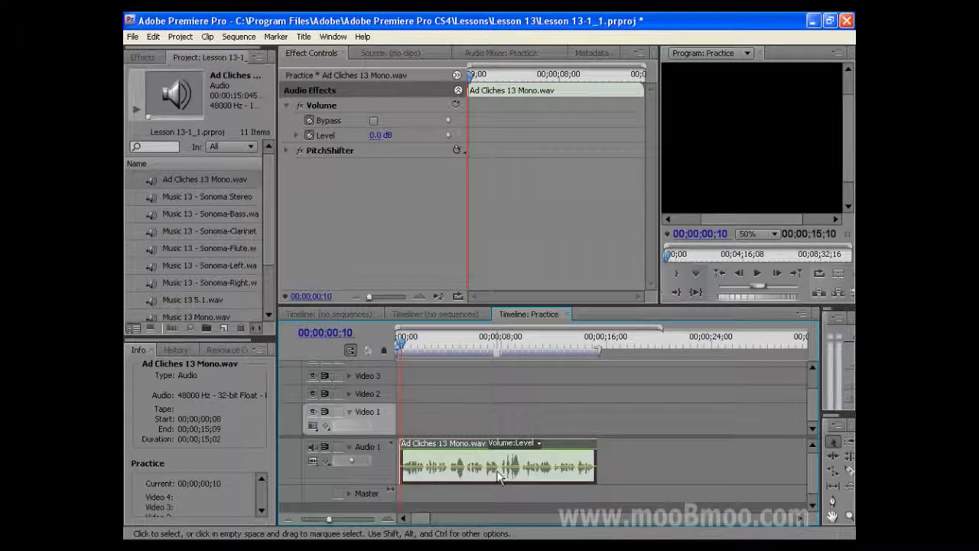
{"action": "key", "text": "Delete"}
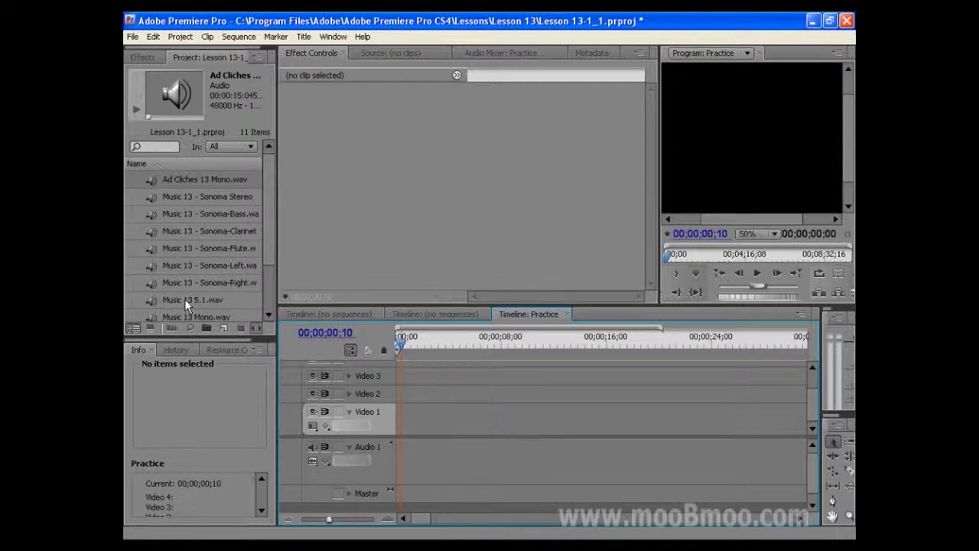
Drop Music 13 Mono.wav at the start of Audio 1 and select it in the Project panel
{"action": "left_click_drag", "start_coordinate": [186, 315], "coordinate": [421, 436]}
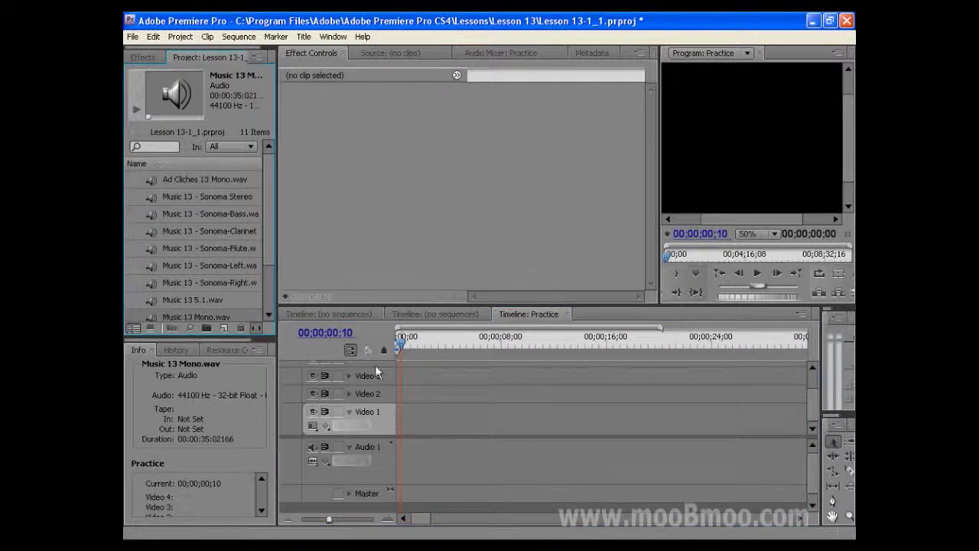
{"action": "left_click_drag", "start_coordinate": [421, 436], "coordinate": [403, 456]}
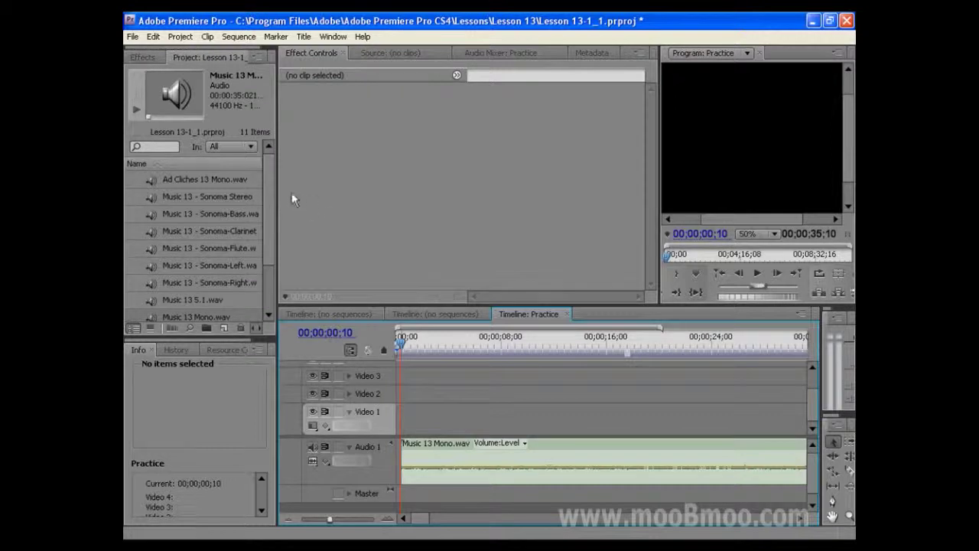
{"action": "left_click", "coordinate": [196, 316]}
{"action": "scroll", "coordinate": [272, 229], "scroll_direction": "down", "scroll_amount": 1}
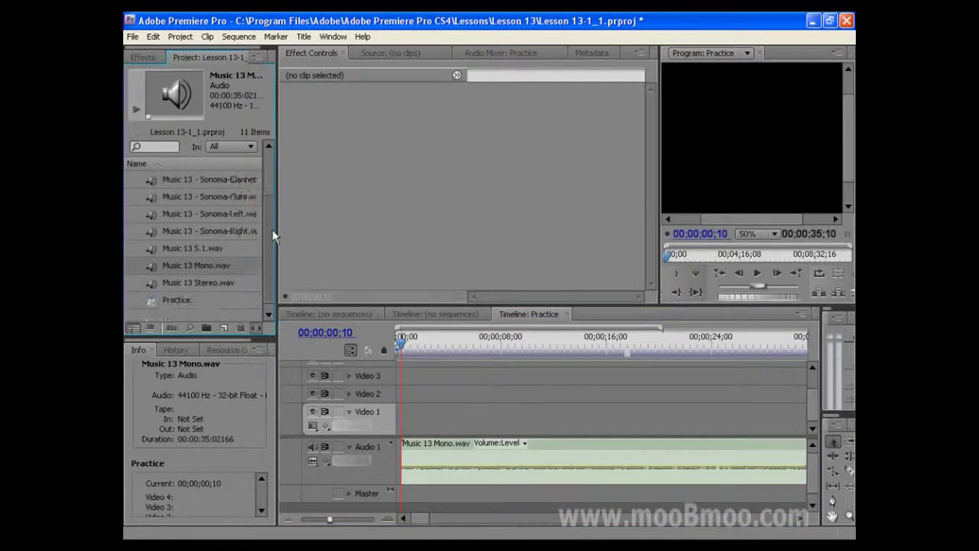
Drag Treble from the Audio Effects list onto the Music 13 Mono.wav clip
{"action": "left_click", "coordinate": [142, 57]}
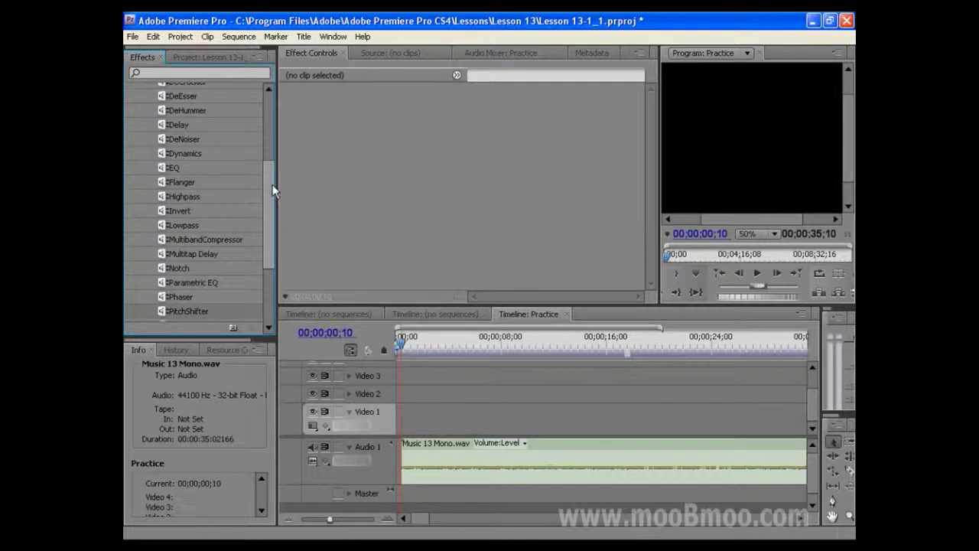
{"action": "left_click_drag", "start_coordinate": [272, 191], "coordinate": [269, 244]}
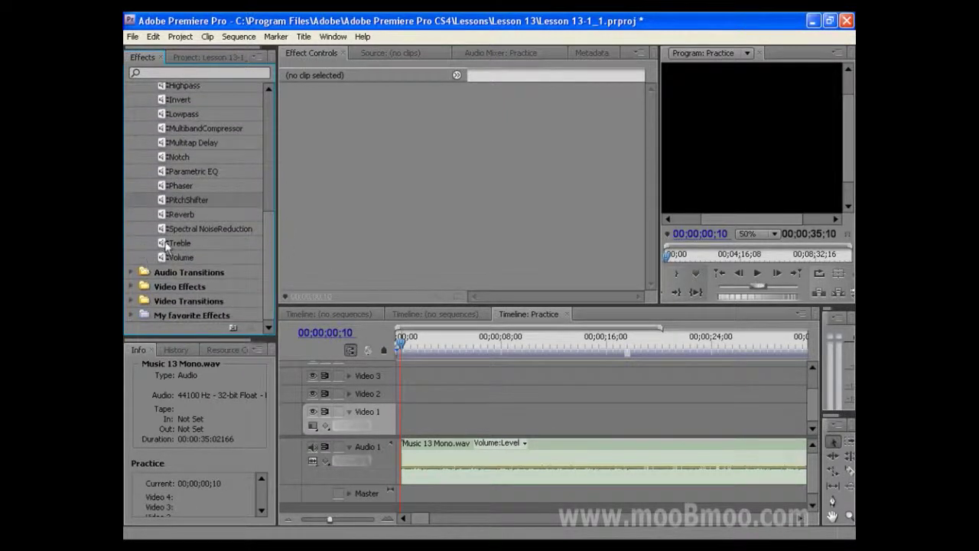
{"action": "left_click_drag", "start_coordinate": [164, 244], "coordinate": [495, 453]}
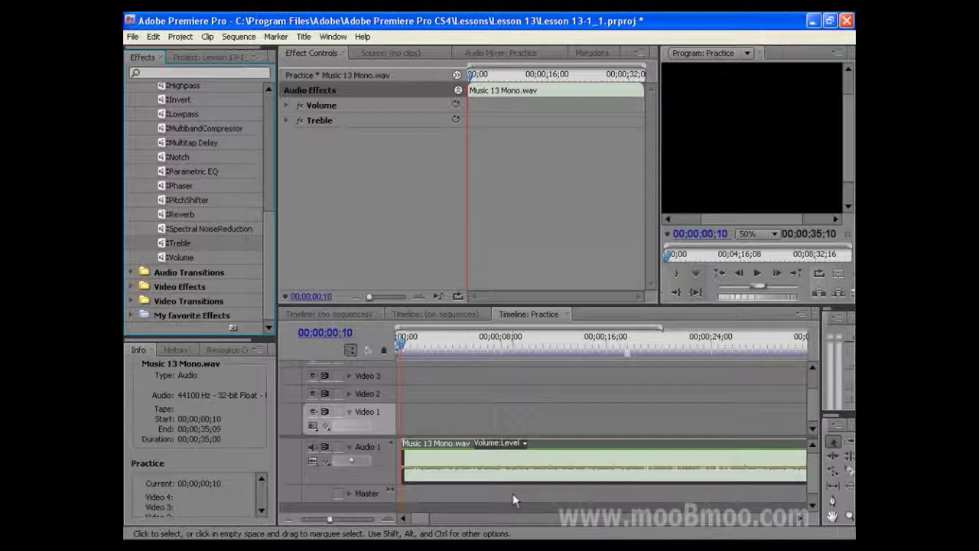
Play back the Practice sequence with Spacebar to hear the Treble-affected music
{"action": "key", "text": "space"}
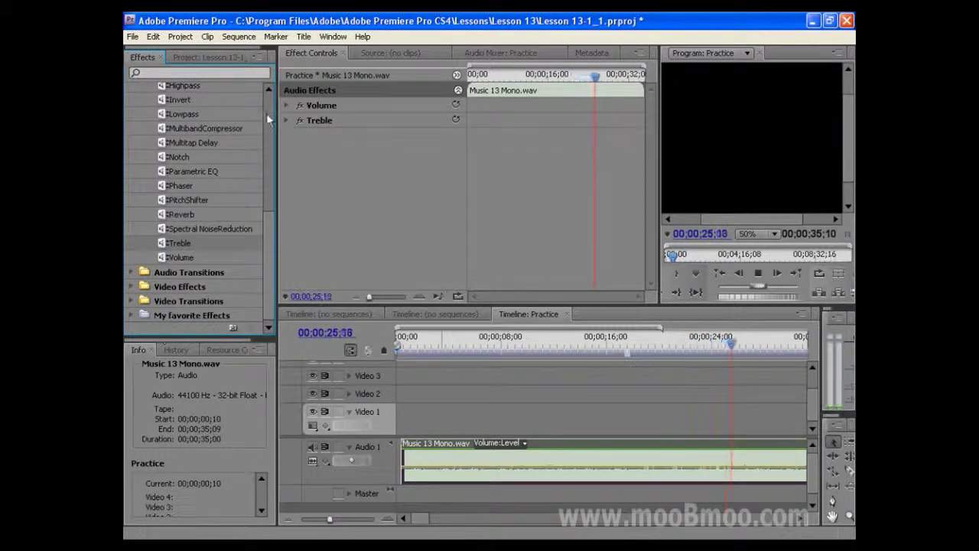
Expand Treble and Volume in Effect Controls and lower Treble Boost to -7.9 dB
{"action": "left_click", "coordinate": [286, 120]}
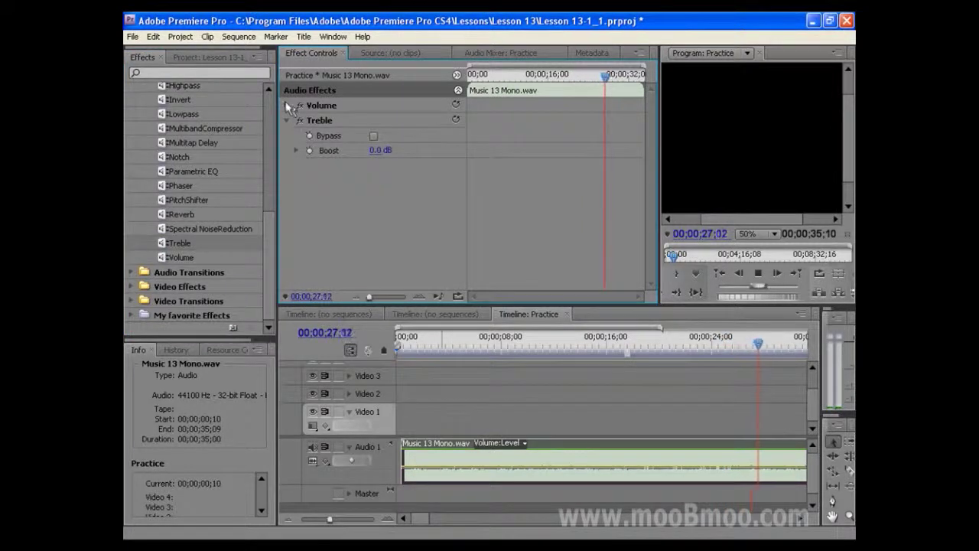
{"action": "left_click", "coordinate": [287, 105]}
{"action": "left_click", "coordinate": [295, 181]}
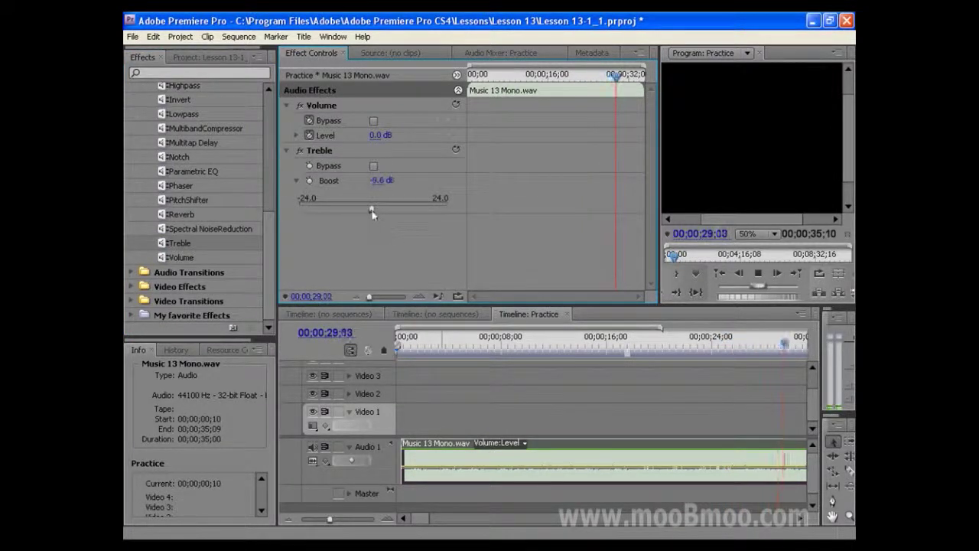
{"action": "mouse_move", "coordinate": [372, 208]}
{"action": "left_mouse_down"}
{"action": "mouse_move", "coordinate": [344, 209]}
{"action": "mouse_move", "coordinate": [421, 208]}
{"action": "mouse_move", "coordinate": [349, 211]}
{"action": "left_mouse_up"}
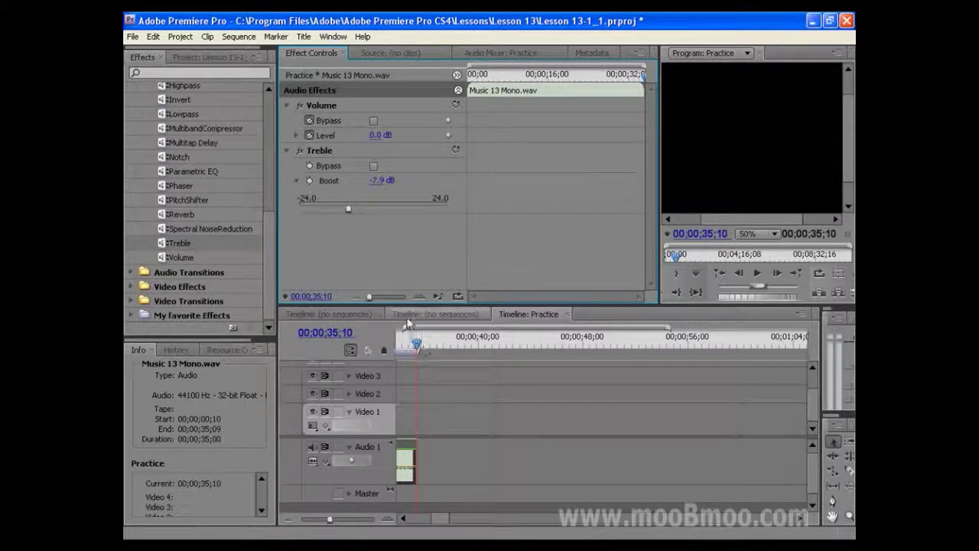
Find Bass in the Effects list, zoom the timeline to fit, and drop Bass on the music clip
{"action": "scroll", "coordinate": [218, 162], "scroll_direction": "up", "scroll_amount": 1}
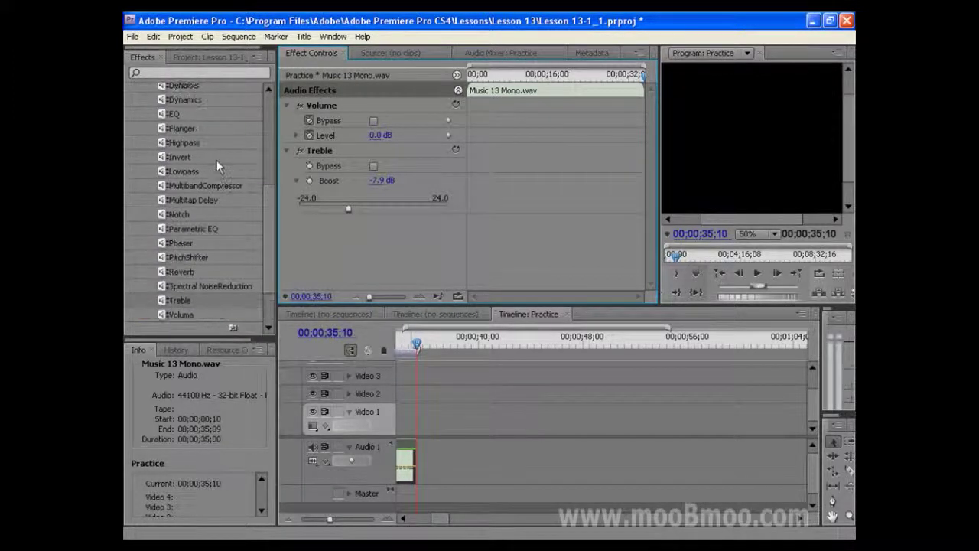
{"action": "scroll", "coordinate": [216, 160], "scroll_direction": "up", "scroll_amount": 2}
{"action": "scroll", "coordinate": [216, 160], "scroll_direction": "up", "scroll_amount": 1}
{"action": "scroll", "coordinate": [216, 160], "scroll_direction": "up", "scroll_amount": 1}
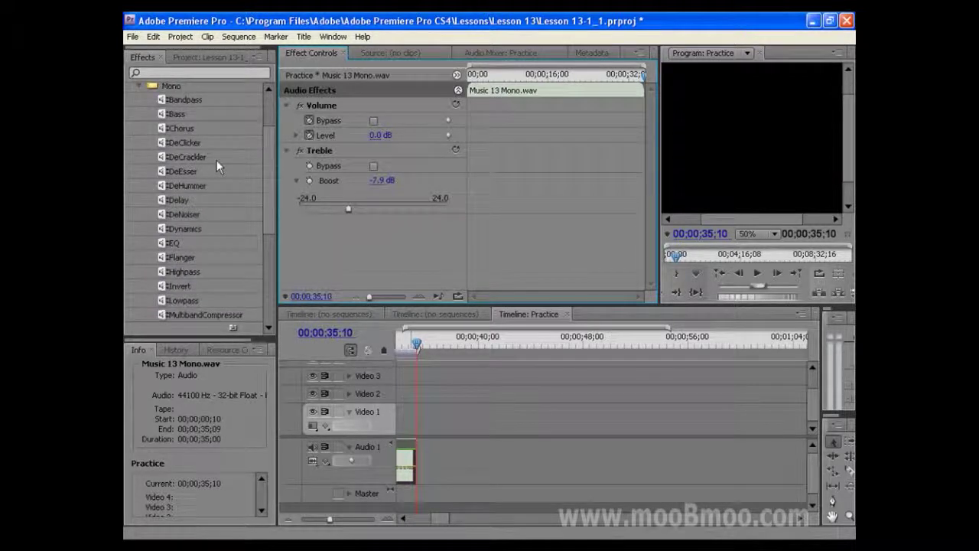
{"action": "left_click", "coordinate": [164, 115]}
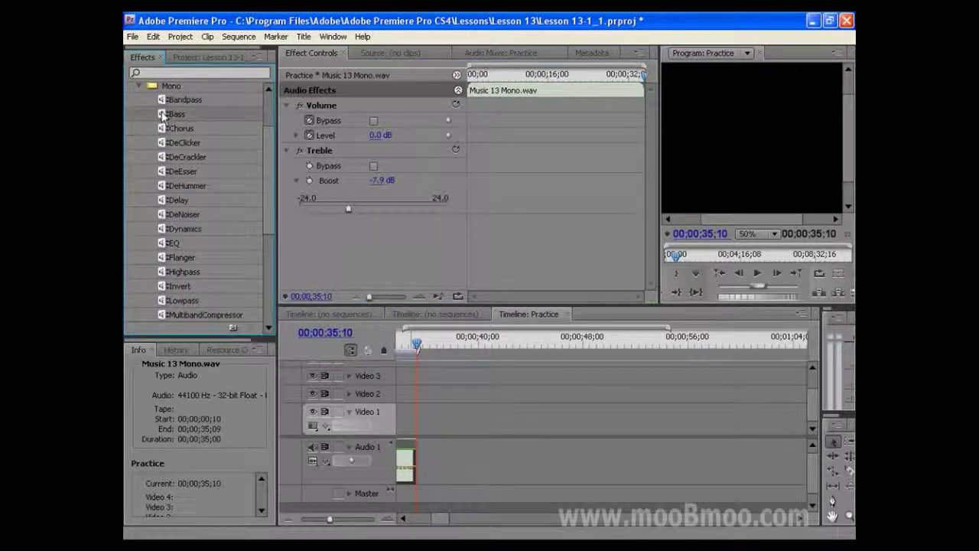
{"action": "left_click", "coordinate": [405, 491]}
{"action": "key", "text": "backslash"}
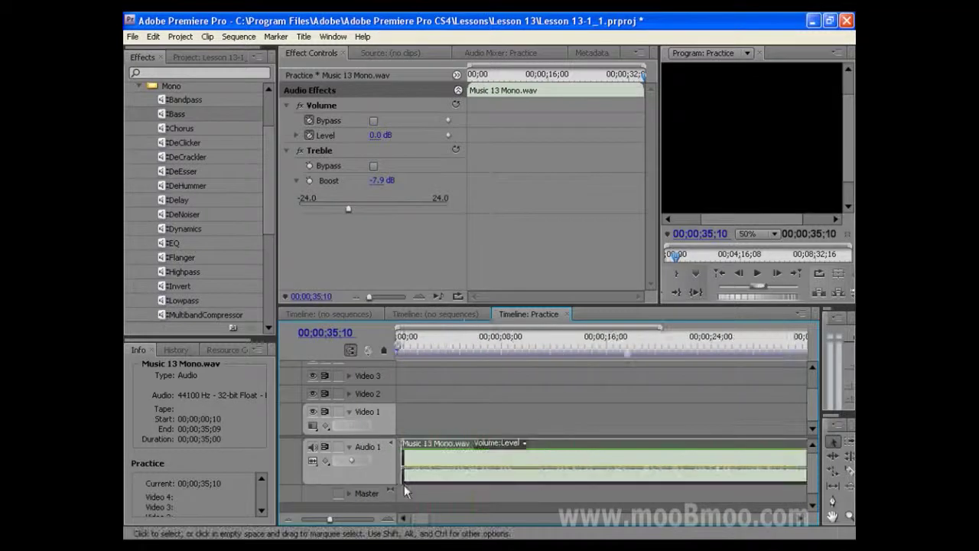
{"action": "left_click_drag", "start_coordinate": [175, 114], "coordinate": [555, 458]}
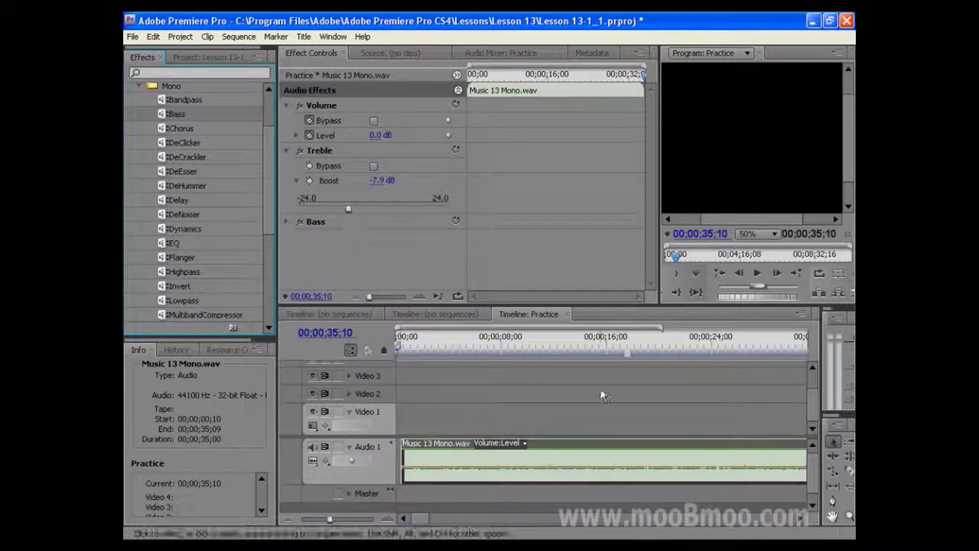
Rewind near the start, begin playback, and expand the Bass effect's Boost control
{"action": "left_click", "coordinate": [421, 352]}
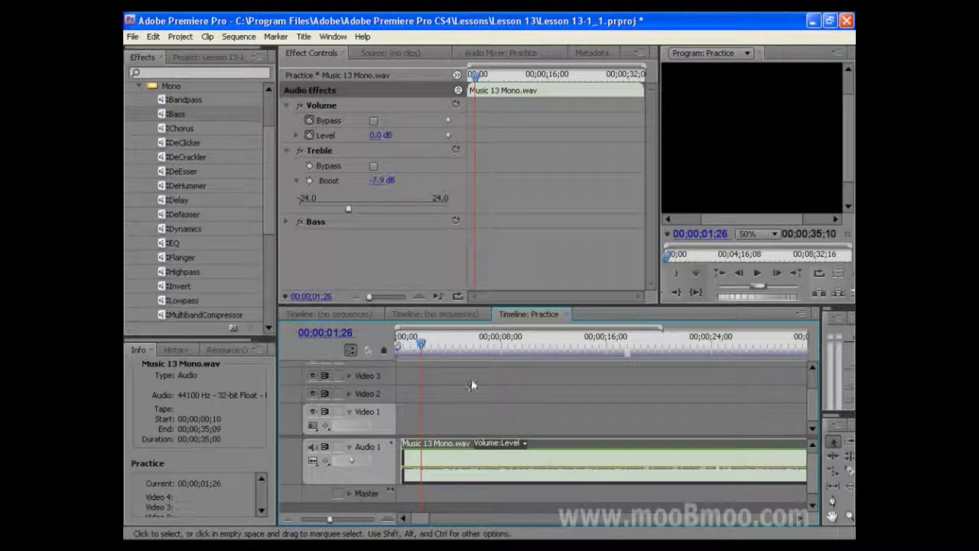
{"action": "key", "text": "space"}
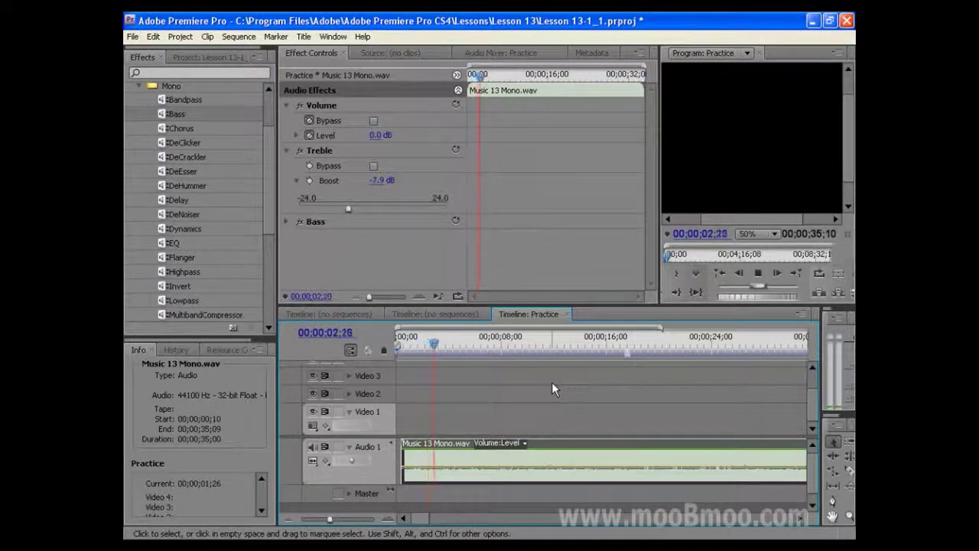
{"action": "left_click", "coordinate": [288, 221]}
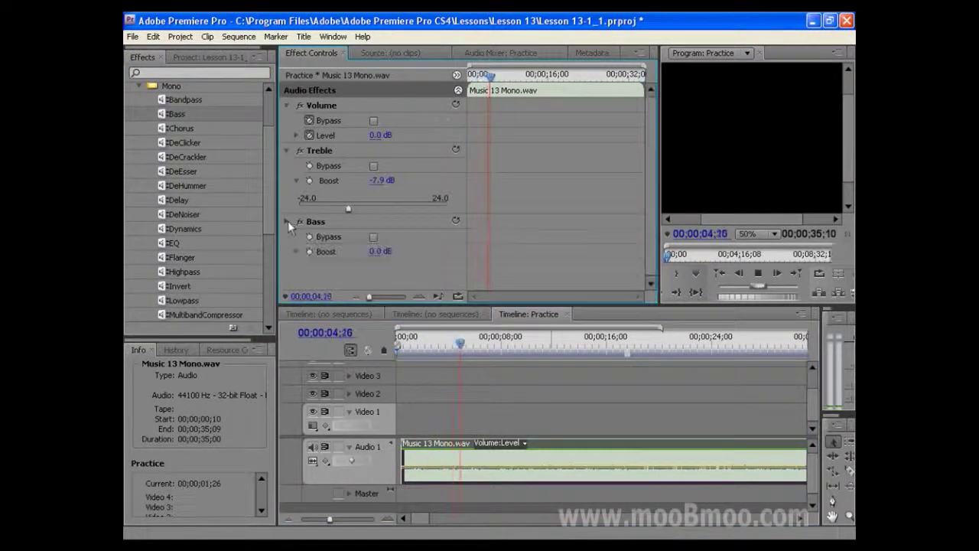
{"action": "left_click", "coordinate": [295, 251]}
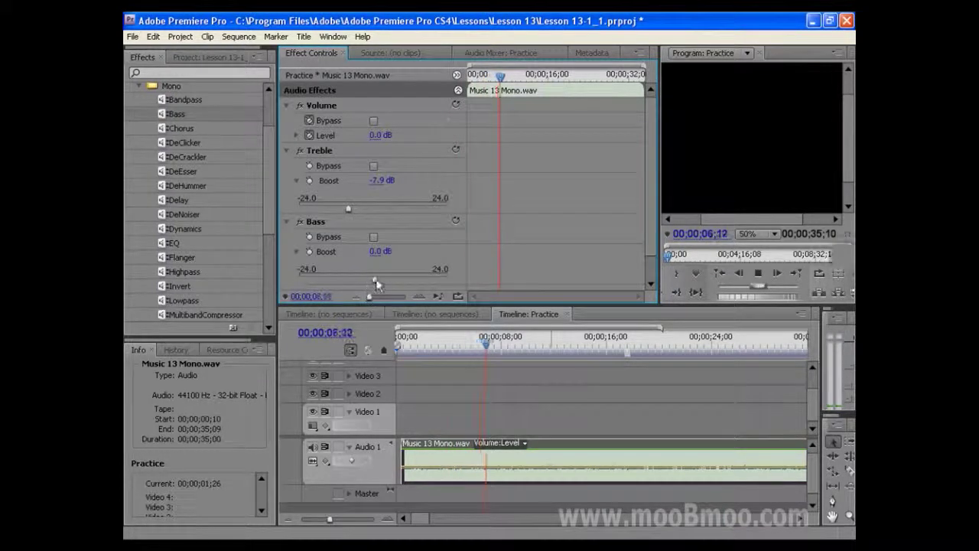
While listening, set Treble Boost to 16.5 dB and Bass Boost to 2.8 dB, then stop playback
{"action": "left_click_drag", "start_coordinate": [375, 283], "coordinate": [329, 284]}
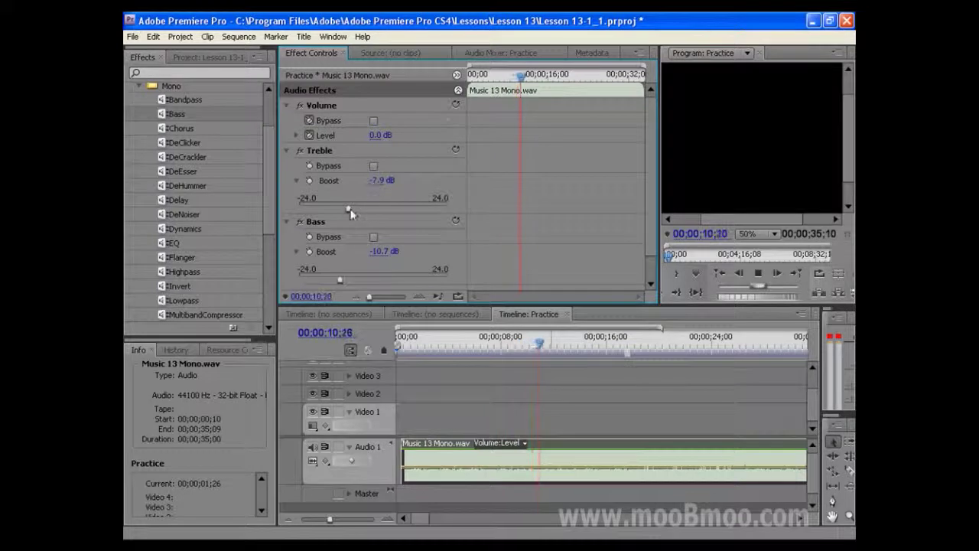
{"action": "left_click_drag", "start_coordinate": [349, 210], "coordinate": [408, 212]}
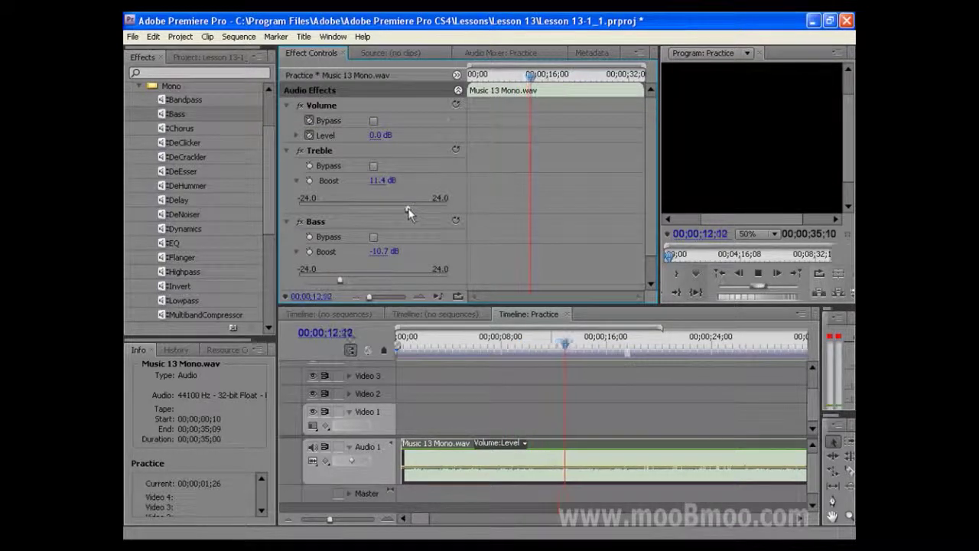
{"action": "left_click_drag", "start_coordinate": [408, 212], "coordinate": [424, 211]}
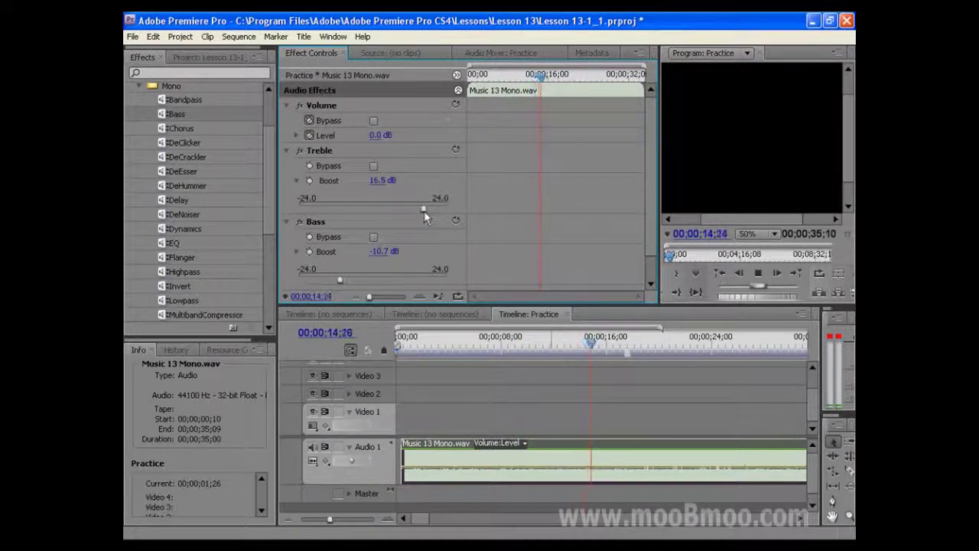
{"action": "mouse_move", "coordinate": [340, 280]}
{"action": "left_mouse_down"}
{"action": "mouse_move", "coordinate": [407, 284]}
{"action": "mouse_move", "coordinate": [380, 283]}
{"action": "left_mouse_up"}
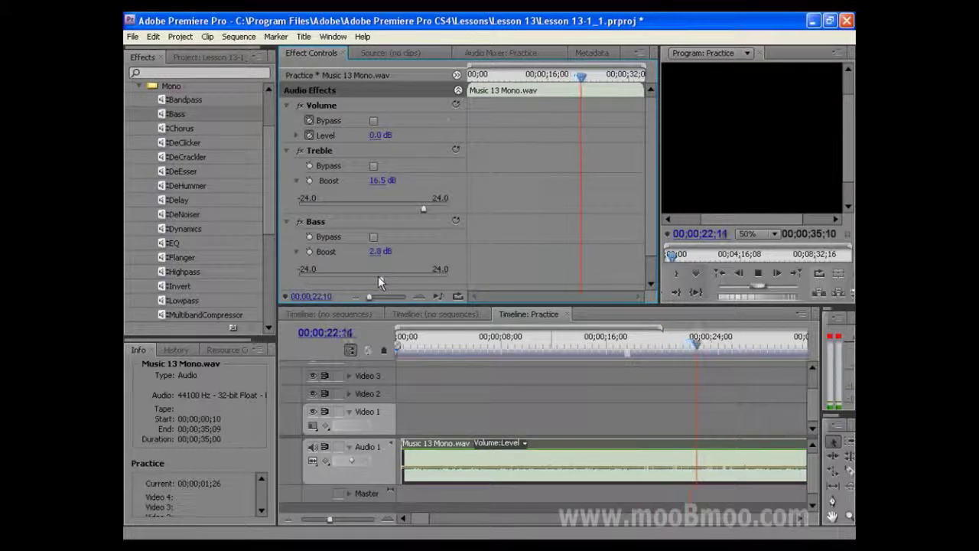
{"action": "key", "text": "space"}
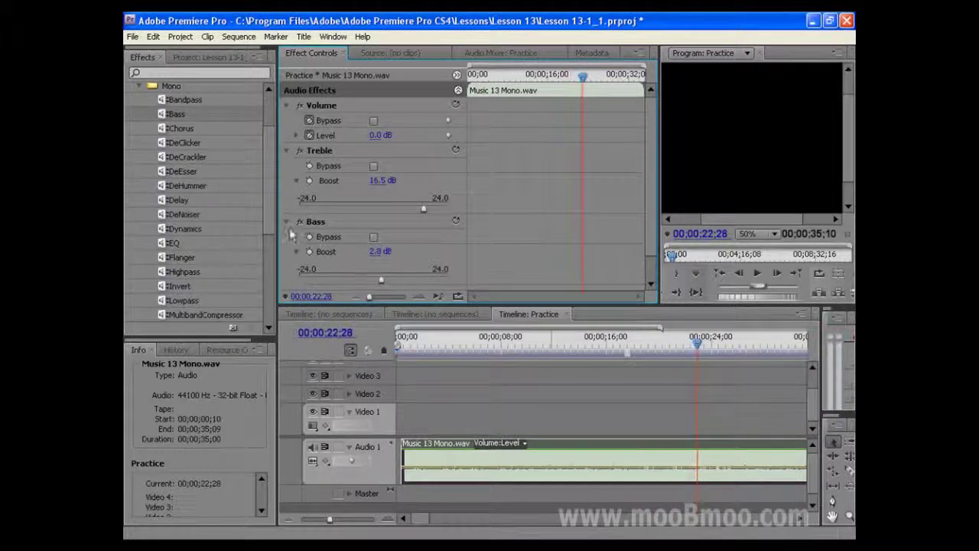
Collapse the Bass and Treble effects in Effect Controls and delete both, leaving only Volume
{"action": "left_click", "coordinate": [287, 221]}
{"action": "left_click", "coordinate": [287, 150]}
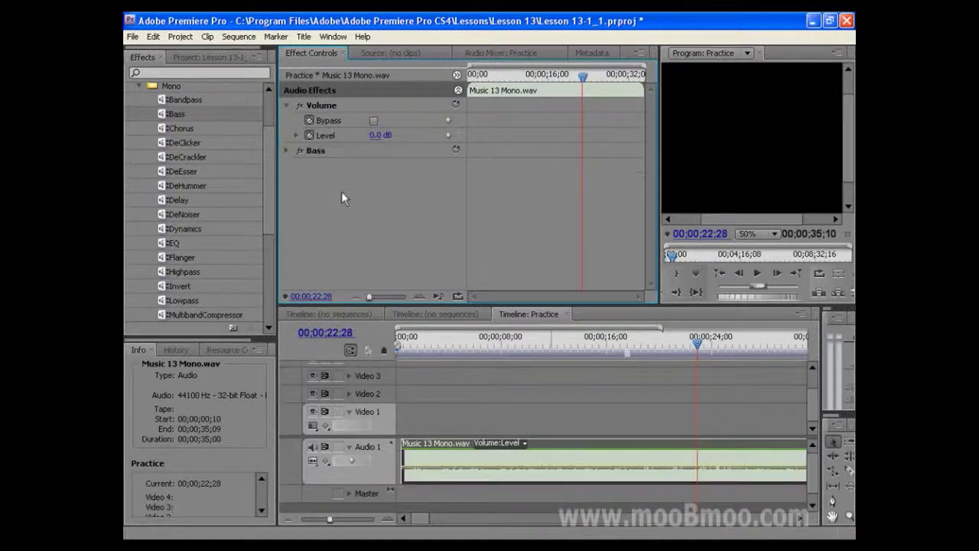
{"action": "key", "text": "Delete"}
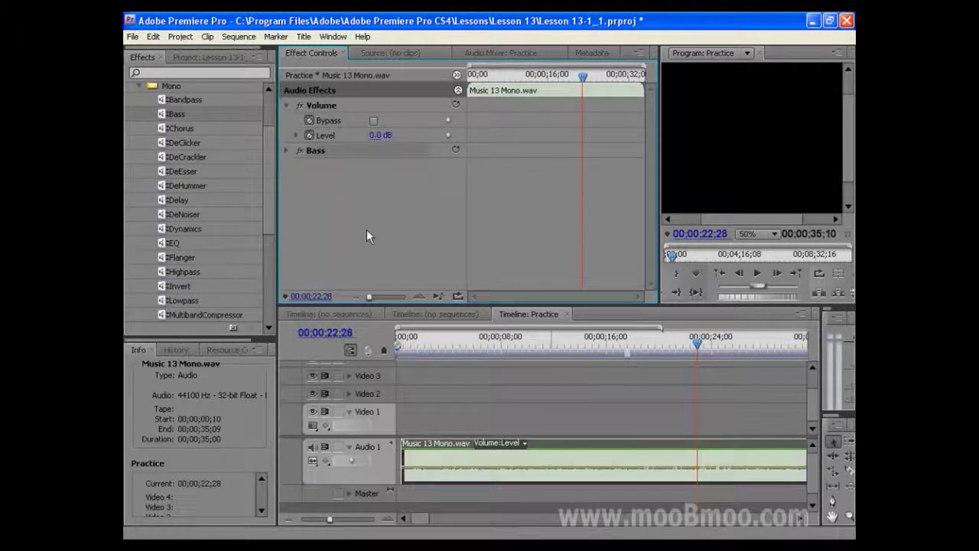
{"action": "key", "text": "Delete"}
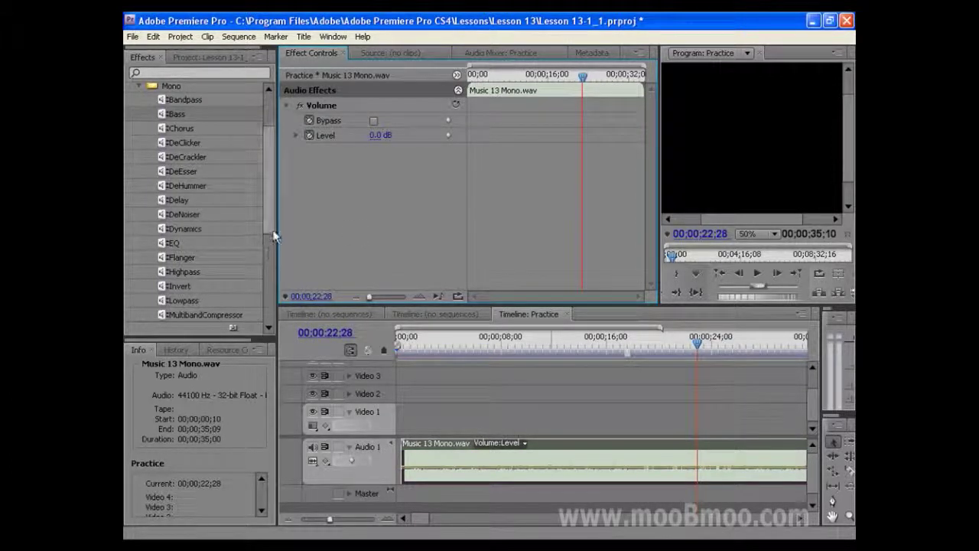
Drag the Mono Reverb effect into Effect Controls below Volume and expand its settings
{"action": "left_click_drag", "start_coordinate": [271, 236], "coordinate": [272, 312]}
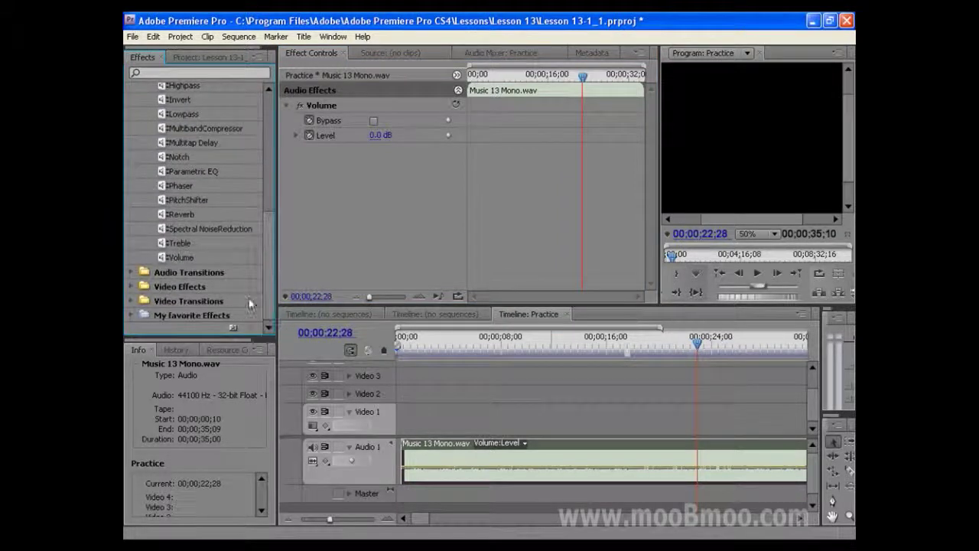
{"action": "left_click", "coordinate": [189, 215]}
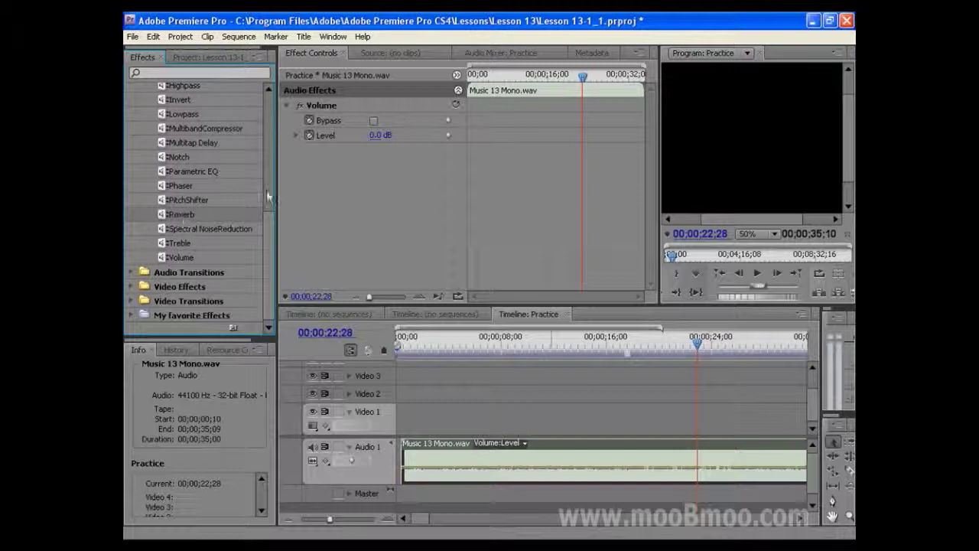
{"action": "left_click_drag", "start_coordinate": [161, 214], "coordinate": [366, 153]}
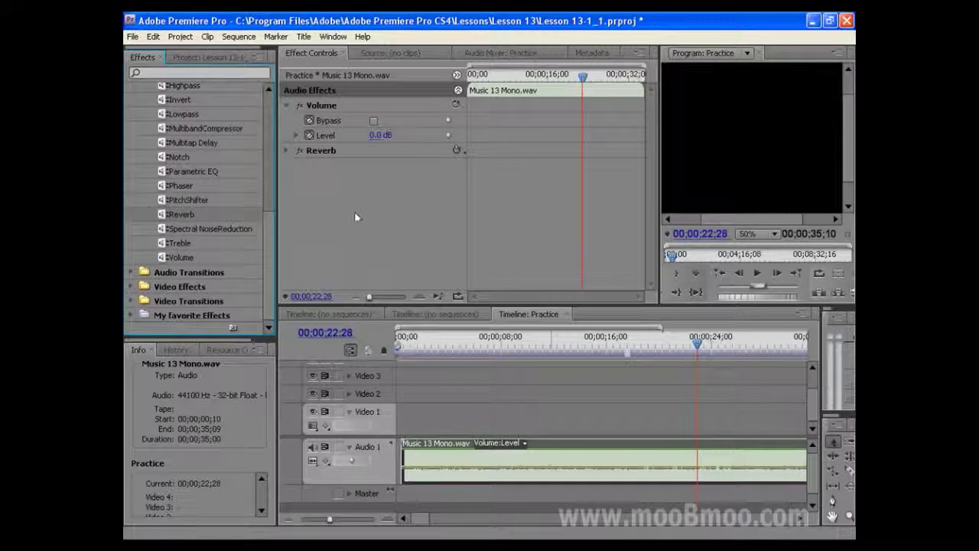
{"action": "left_click", "coordinate": [288, 149]}
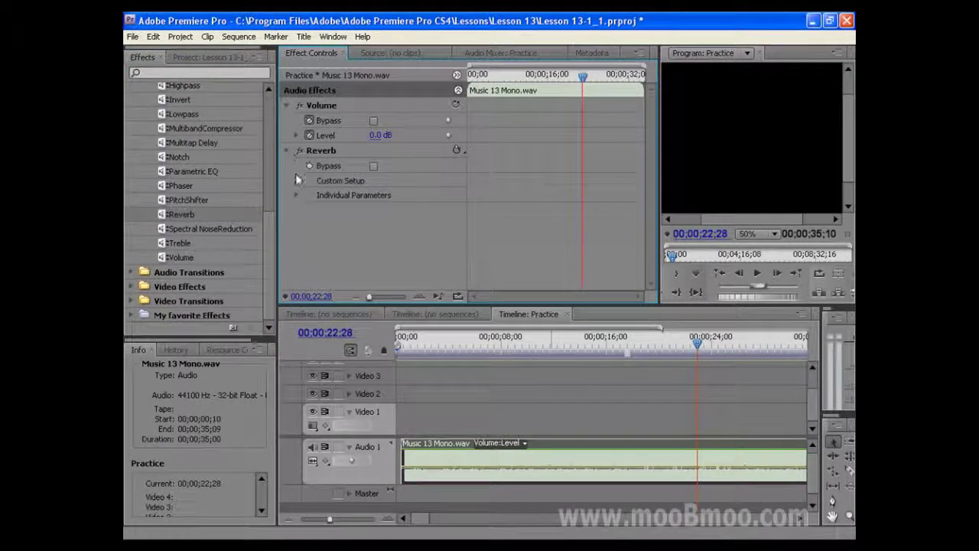
Expand Reverb's Custom Setup, widen the panel to show all room knobs, and rewind near the start
{"action": "left_click", "coordinate": [295, 181]}
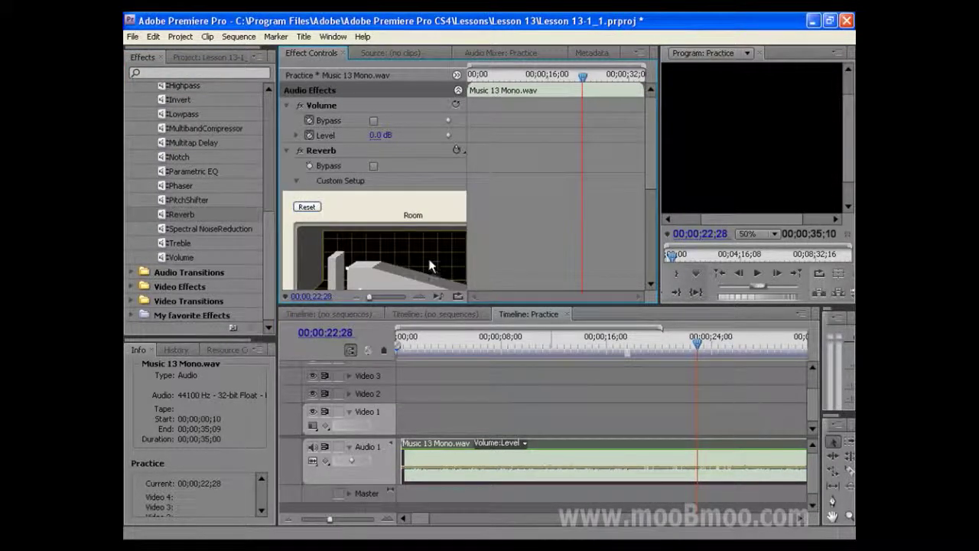
{"action": "scroll", "coordinate": [432, 268], "scroll_direction": "down", "scroll_amount": 3}
{"action": "scroll", "coordinate": [430, 264], "scroll_direction": "down", "scroll_amount": 2}
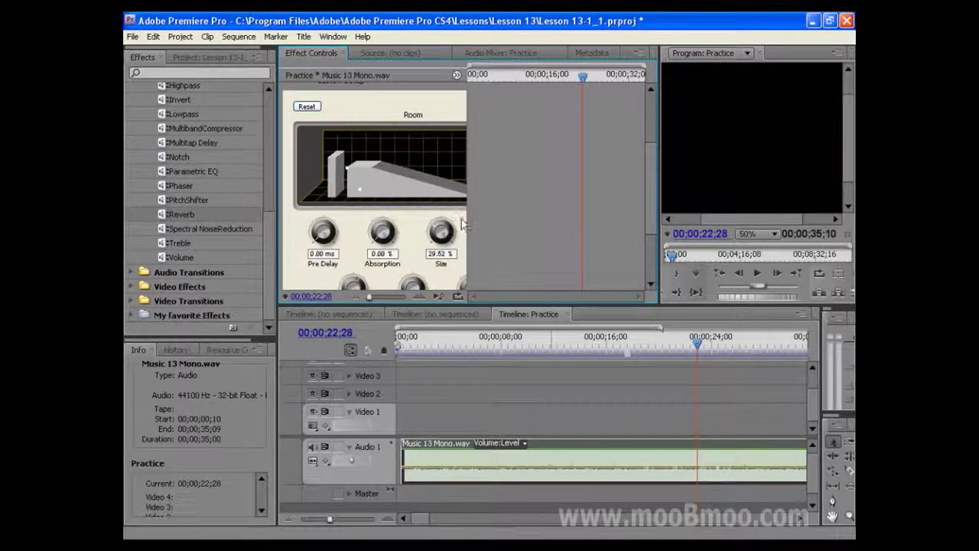
{"action": "left_click_drag", "start_coordinate": [467, 216], "coordinate": [559, 218]}
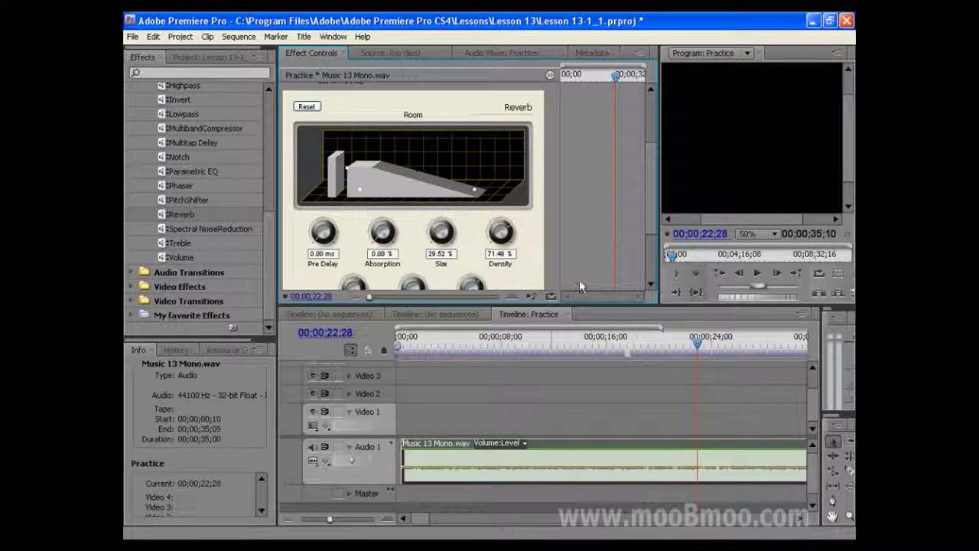
{"action": "left_click", "coordinate": [420, 346]}
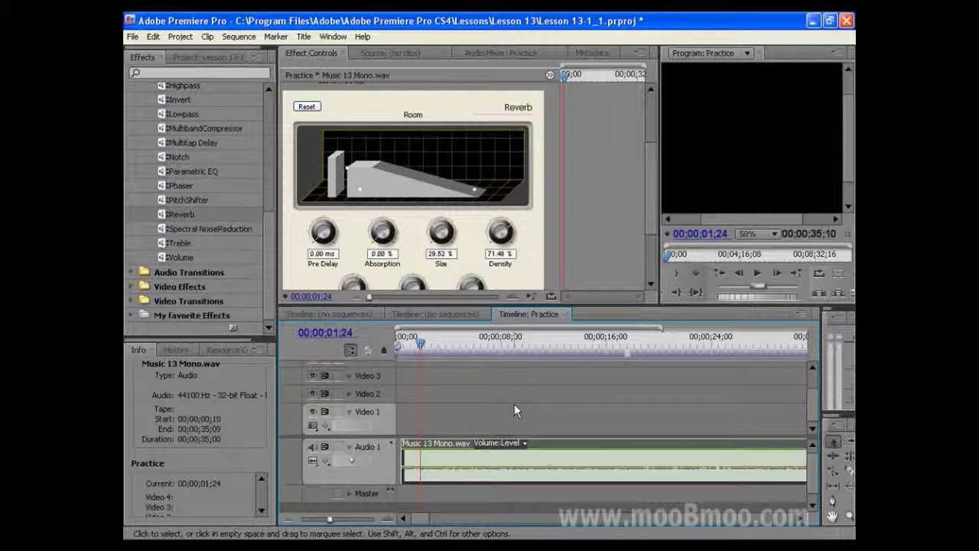
With the music playing, turn Reverb Absorption up to 24.50 % and Pre Delay to 16.00 ms
{"action": "key", "text": "space"}
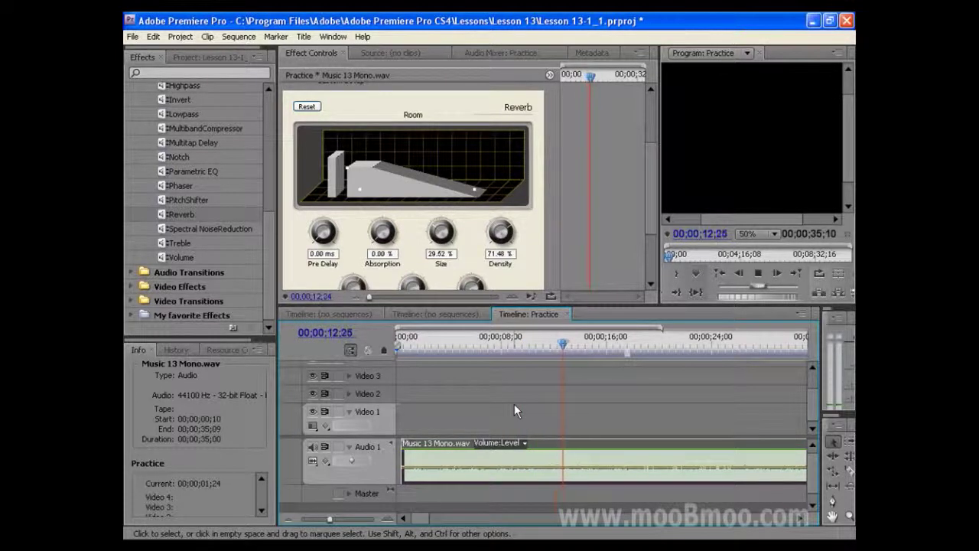
{"action": "left_click_drag", "start_coordinate": [382, 238], "coordinate": [378, 226]}
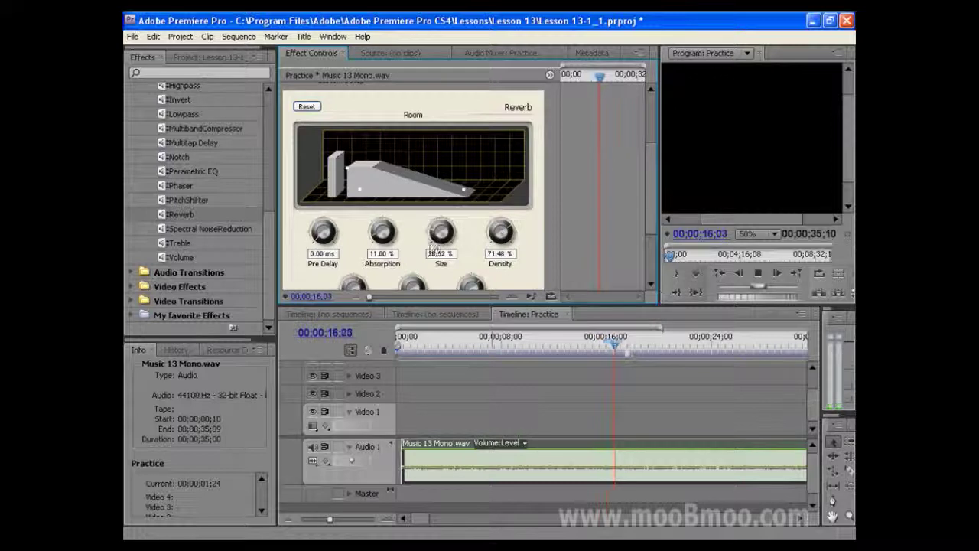
{"action": "left_click_drag", "start_coordinate": [375, 240], "coordinate": [378, 229]}
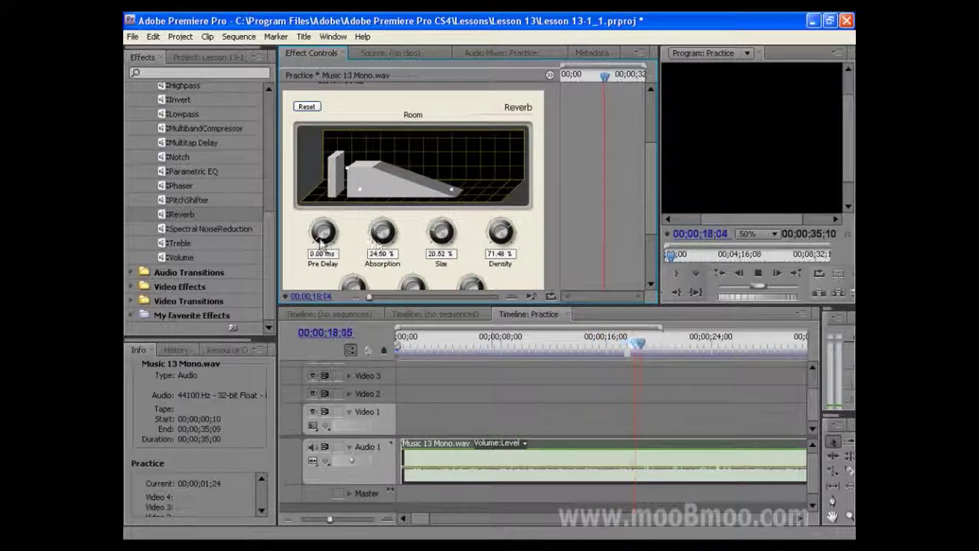
{"action": "left_click_drag", "start_coordinate": [321, 239], "coordinate": [324, 228]}
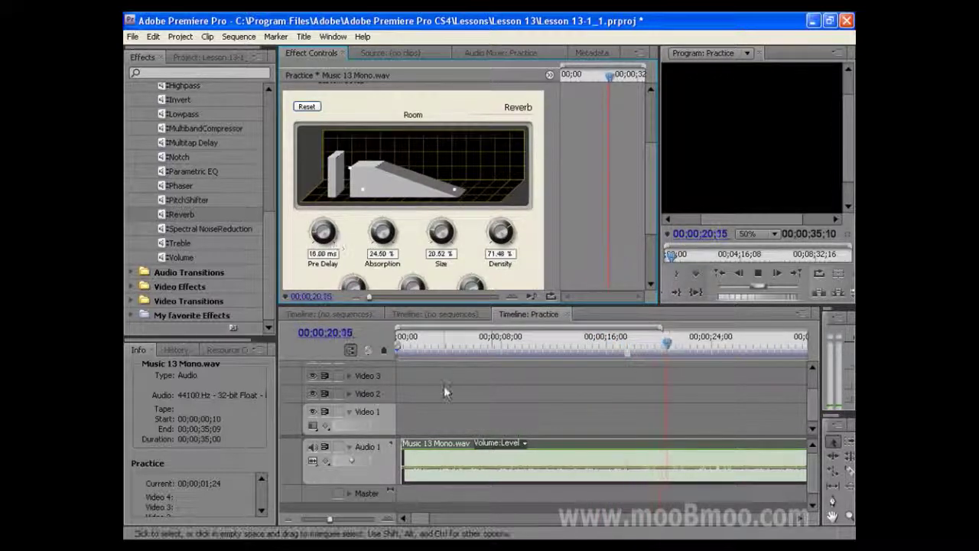